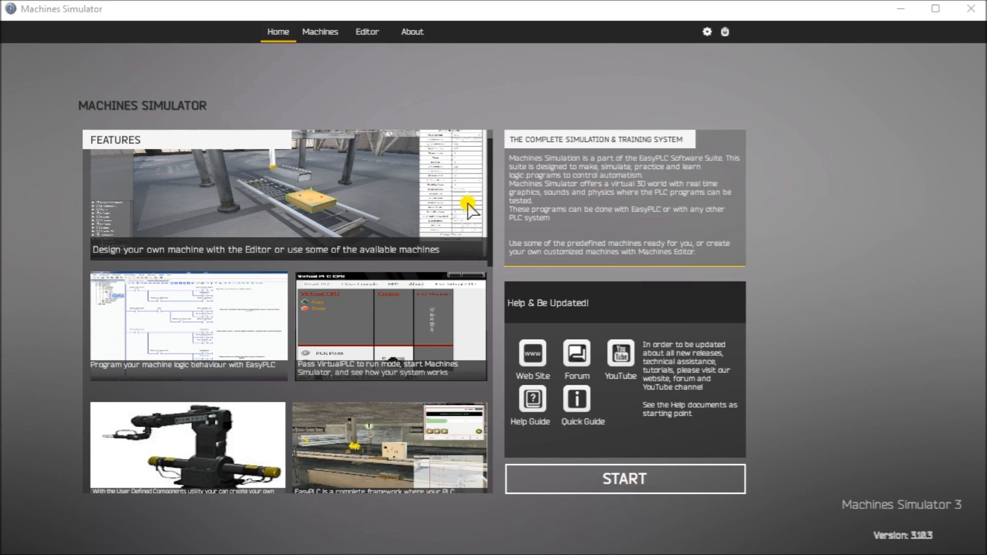
Step: Review the available machines, and examine in File Explorer the 13 EngineLoading files in MyMachines and their copies in the Original folder
{"action": "left_click", "coordinate": [320, 32]}
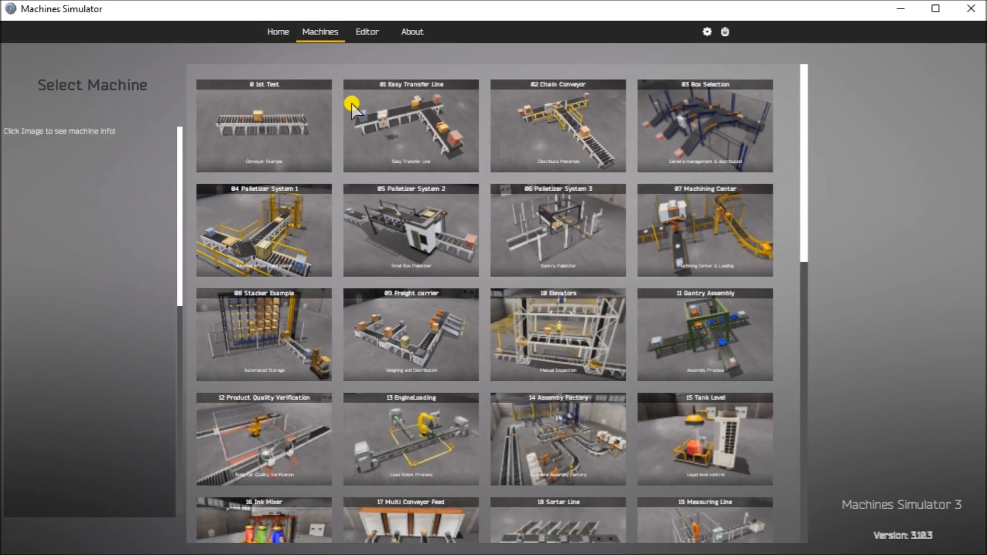
{"action": "mouse_move", "coordinate": [425, 434]}
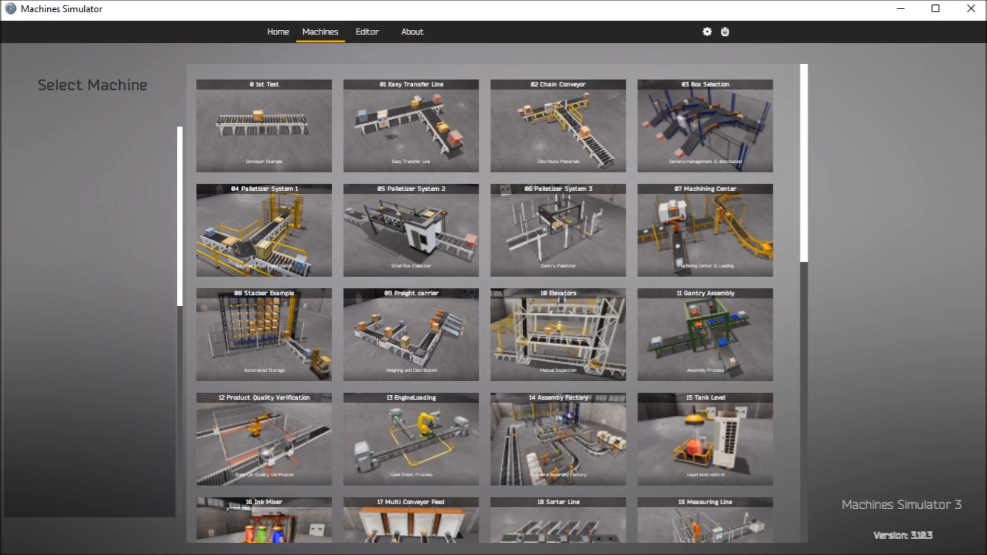
{"action": "key", "text": "alt+Tab"}
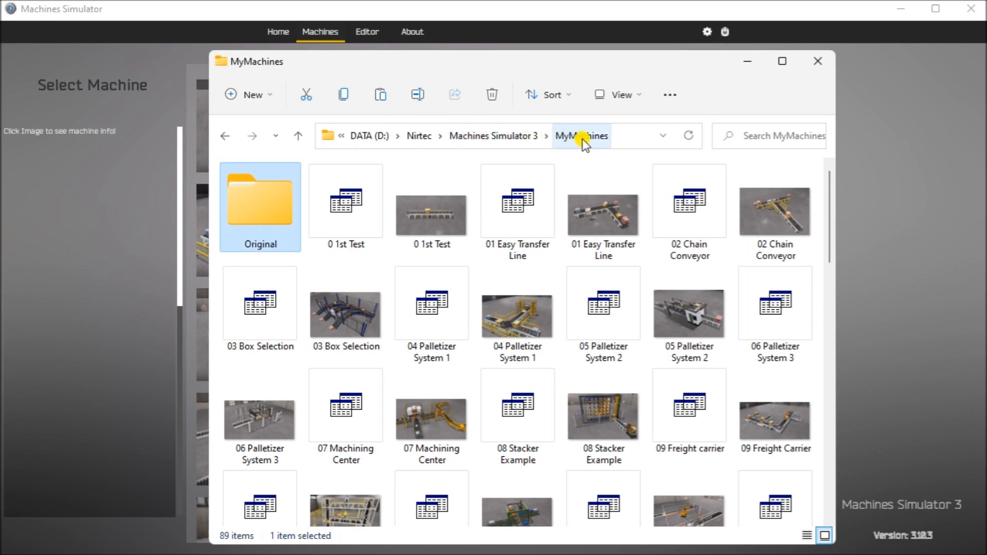
{"action": "scroll", "coordinate": [555, 292], "scroll_direction": "down", "scroll_amount": 2}
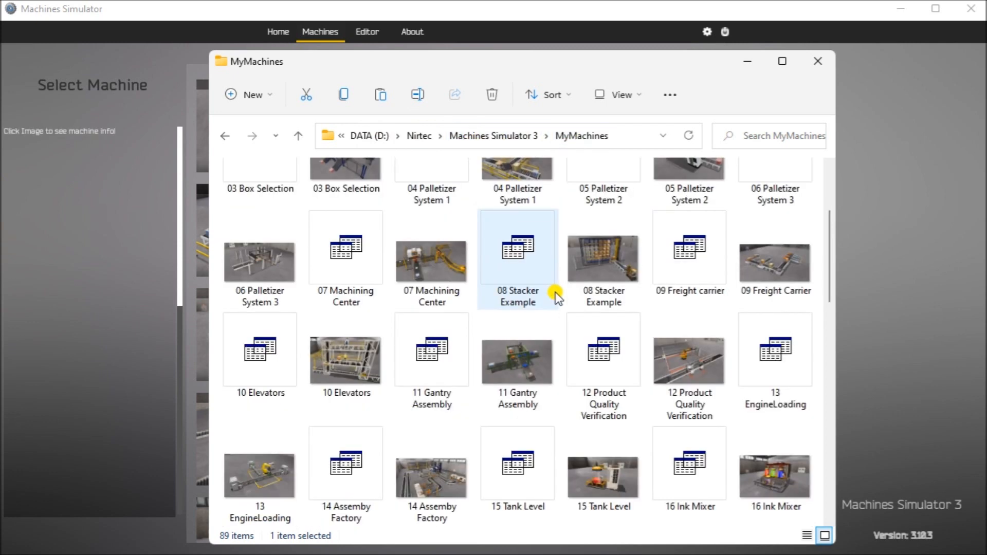
{"action": "left_click", "coordinate": [782, 366]}
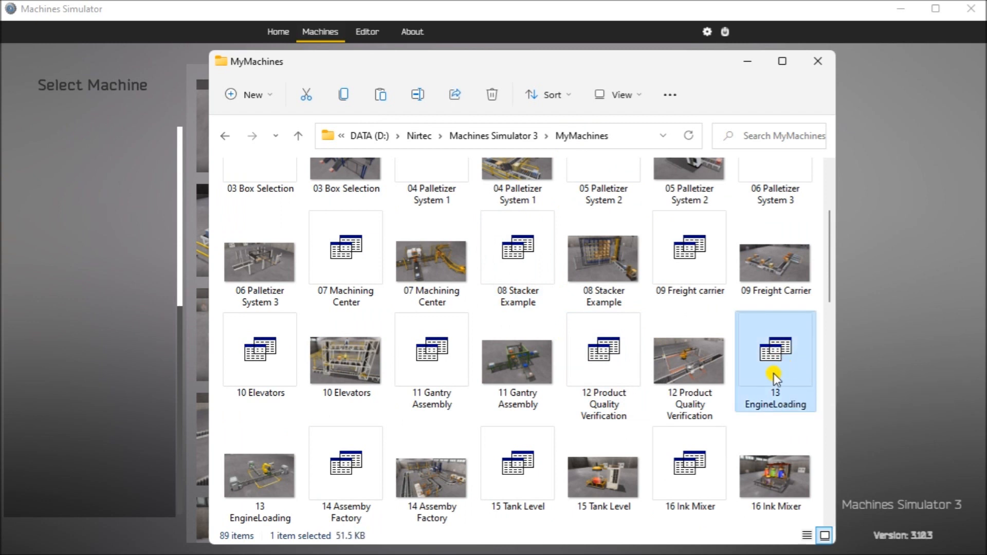
{"action": "left_click", "coordinate": [261, 480], "text": "ctrl"}
{"action": "scroll", "coordinate": [751, 360], "scroll_direction": "up", "scroll_amount": 3}
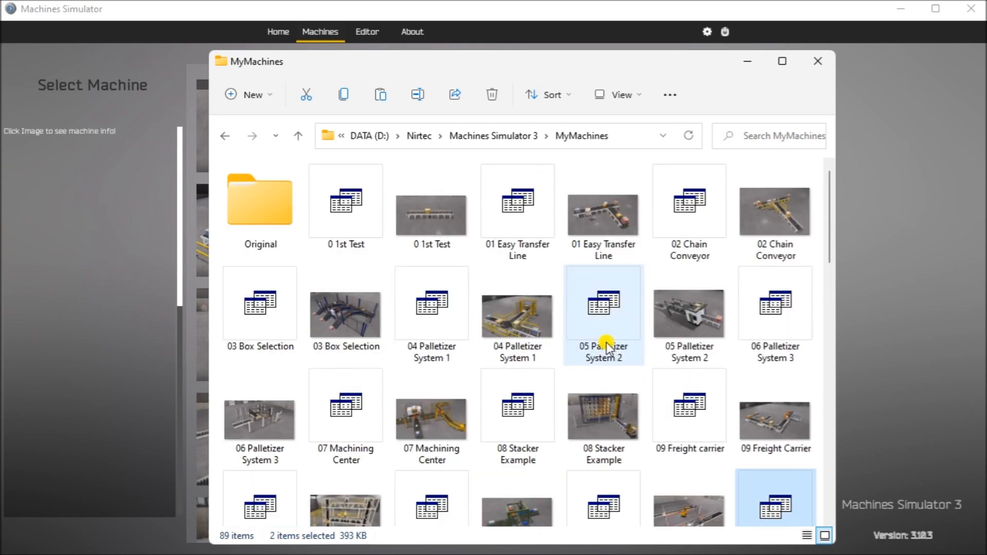
{"action": "left_click", "coordinate": [273, 205]}
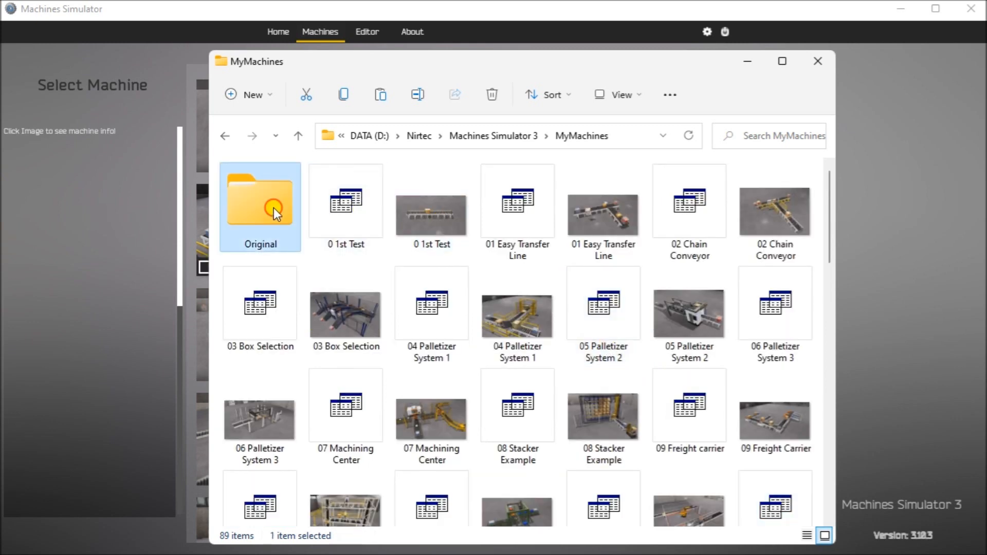
{"action": "double_click", "coordinate": [273, 208]}
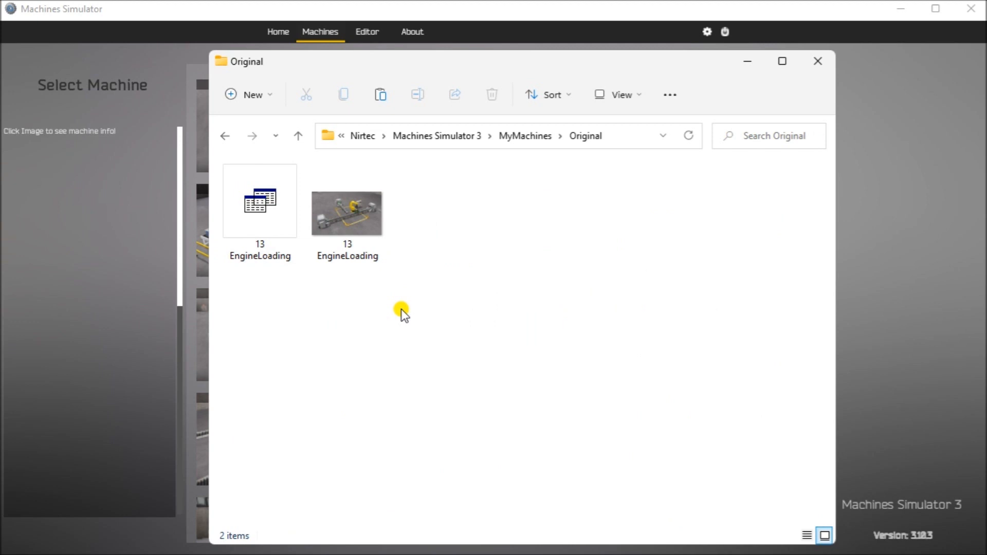
Step: Return to Machines Simulator and start the Factory 1 Editor
{"action": "left_click", "coordinate": [494, 13]}
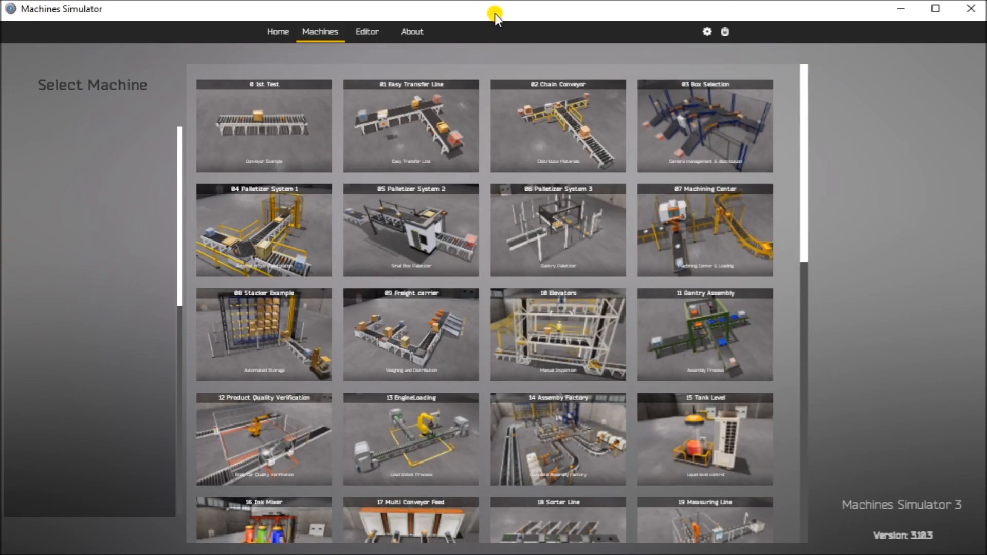
{"action": "left_click", "coordinate": [369, 32]}
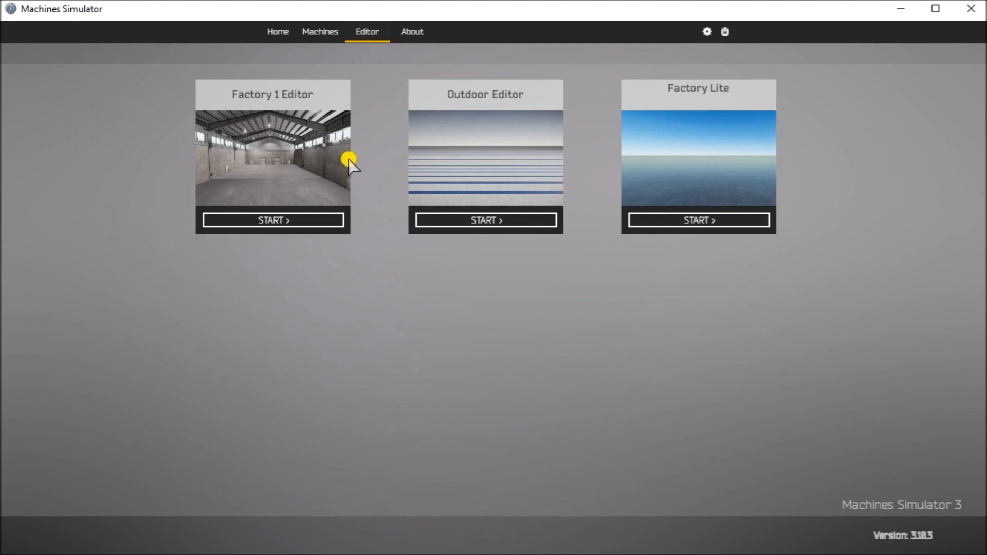
{"action": "left_click", "coordinate": [270, 220]}
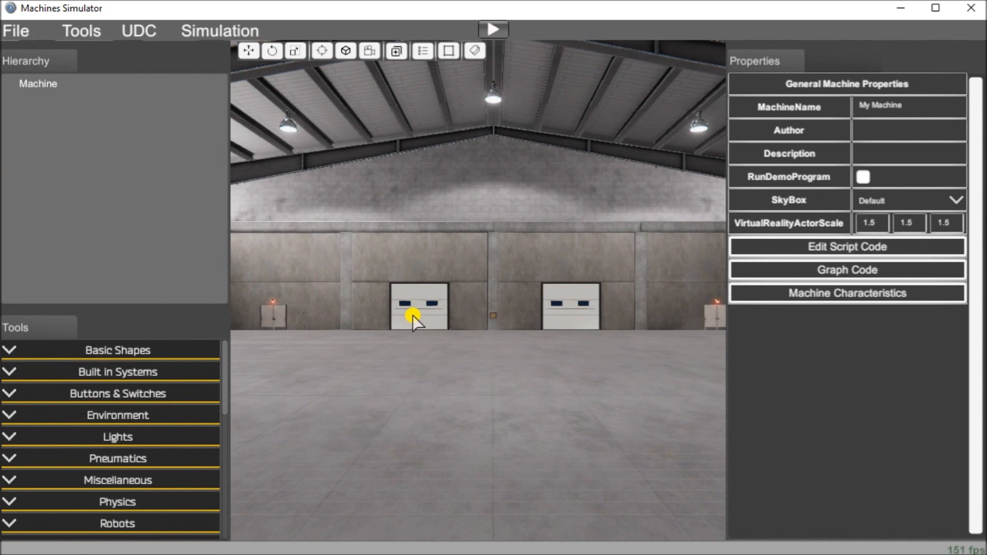
Step: Load the machine file 13 EngineLoading.maq from the MyMachines folder
{"action": "left_click", "coordinate": [18, 32]}
{"action": "left_click", "coordinate": [23, 73]}
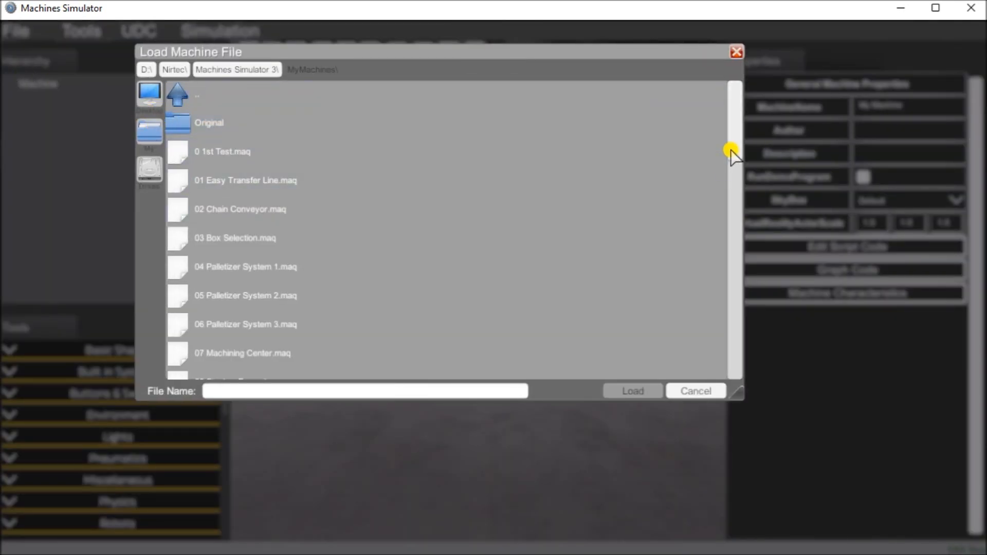
{"action": "left_click_drag", "start_coordinate": [734, 150], "coordinate": [729, 202]}
{"action": "left_click", "coordinate": [236, 268]}
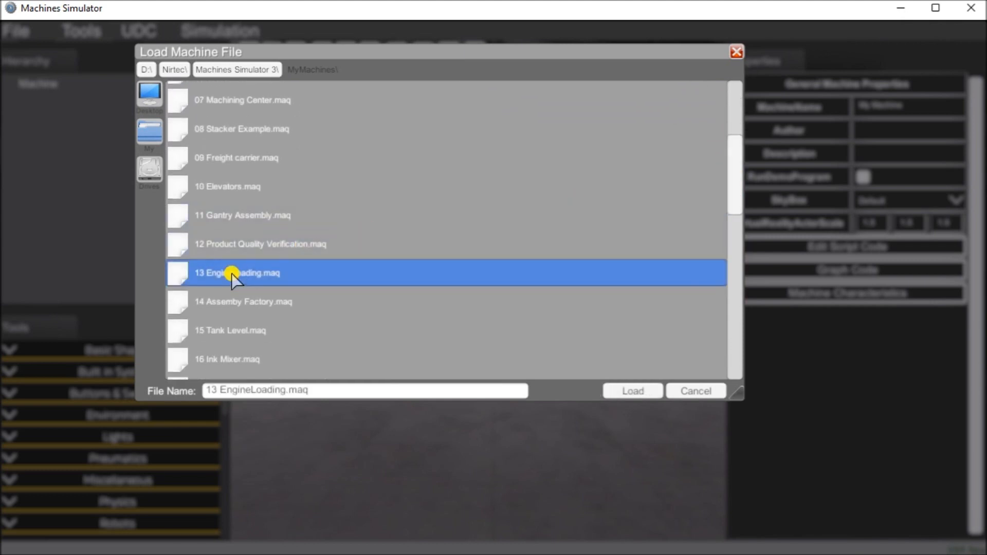
{"action": "left_click", "coordinate": [637, 392]}
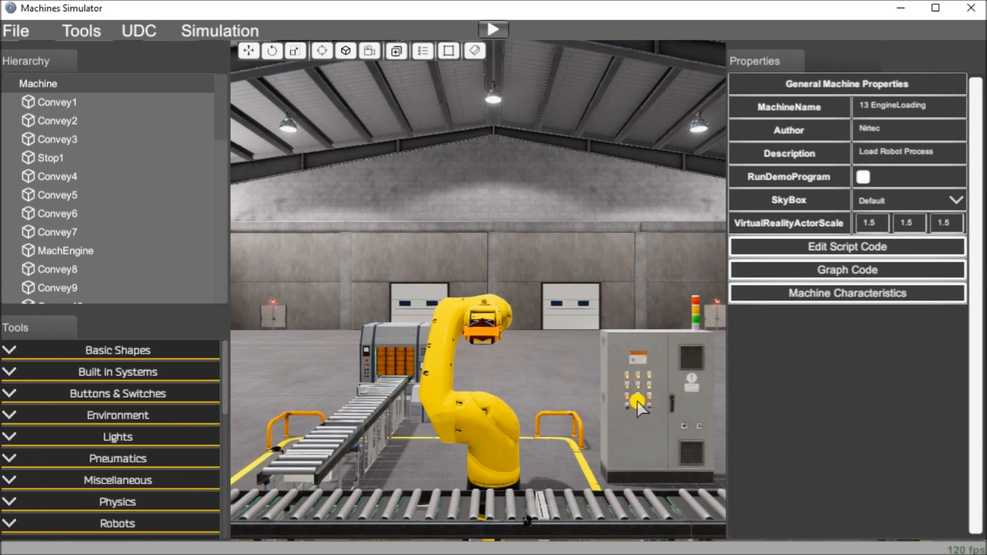
Step: Add an ElectricCabinet component from the General category to the scene near the large grey control cabinet
{"action": "scroll", "coordinate": [621, 401], "scroll_direction": "up", "scroll_amount": 3}
{"action": "scroll", "coordinate": [620, 401], "scroll_direction": "up", "scroll_amount": 1}
{"action": "scroll", "coordinate": [621, 400], "scroll_direction": "up", "scroll_amount": 1}
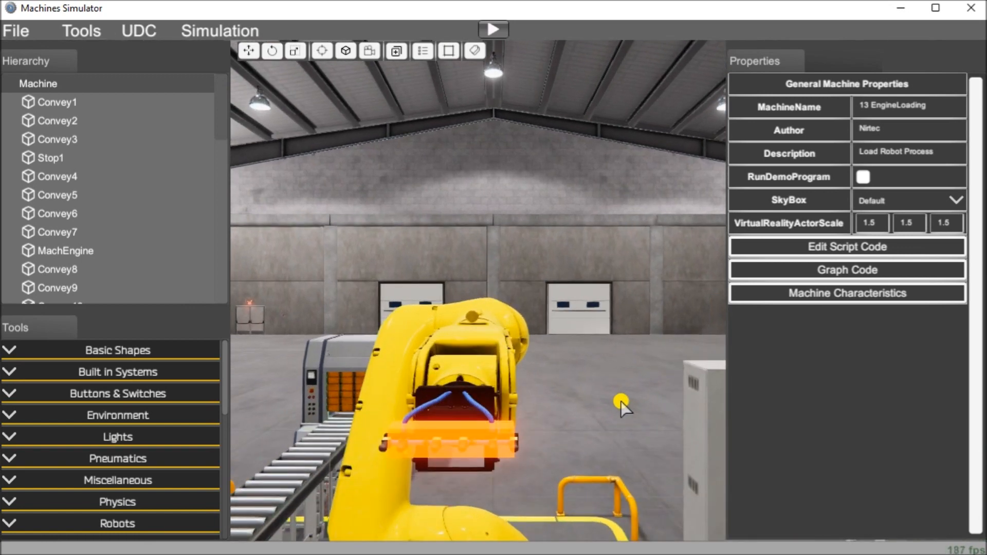
{"action": "key", "text": "Right"}
{"action": "key", "text": "Down"}
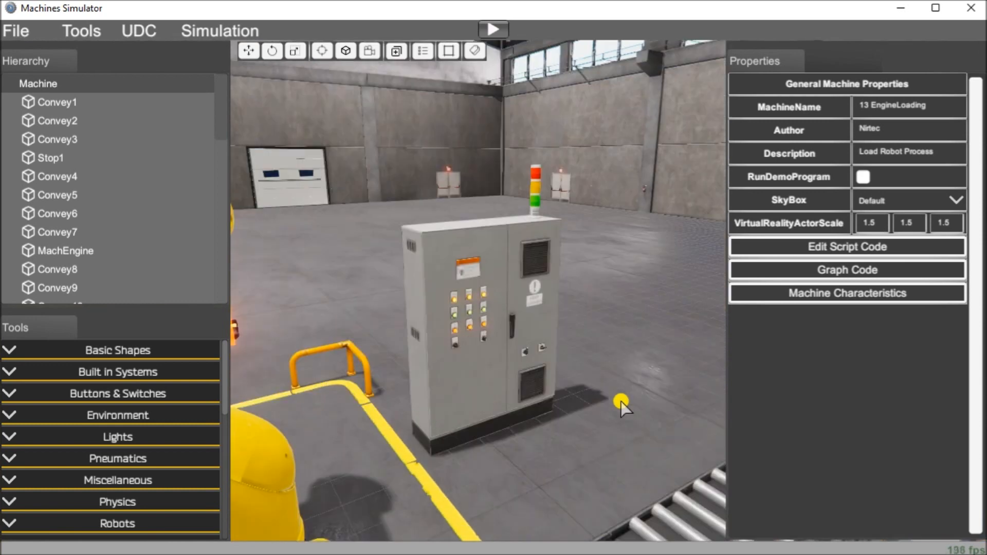
{"action": "scroll", "coordinate": [621, 400], "scroll_direction": "up", "scroll_amount": 3}
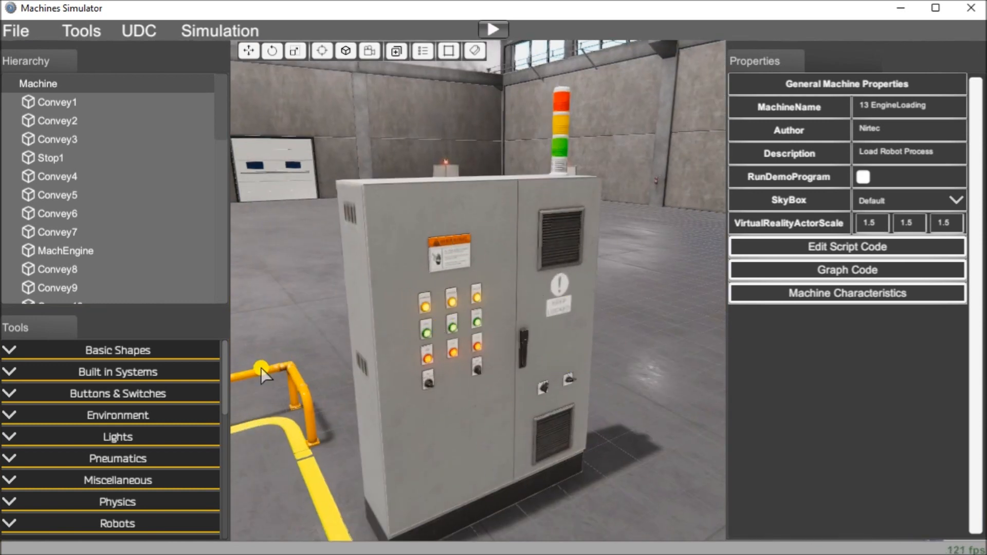
{"action": "scroll", "coordinate": [226, 387], "scroll_direction": "down", "scroll_amount": 2}
{"action": "left_click_drag", "start_coordinate": [226, 386], "coordinate": [222, 497]}
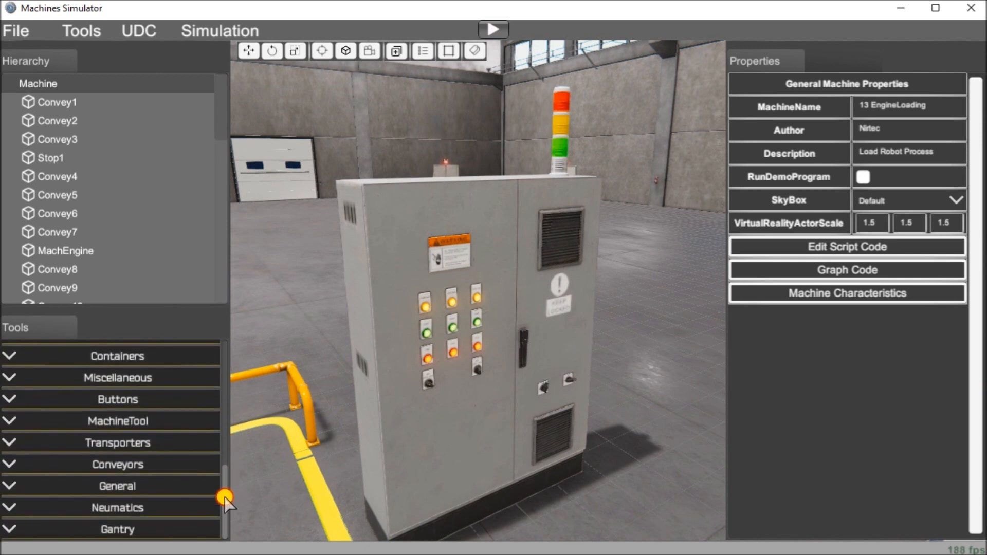
{"action": "left_click", "coordinate": [7, 487]}
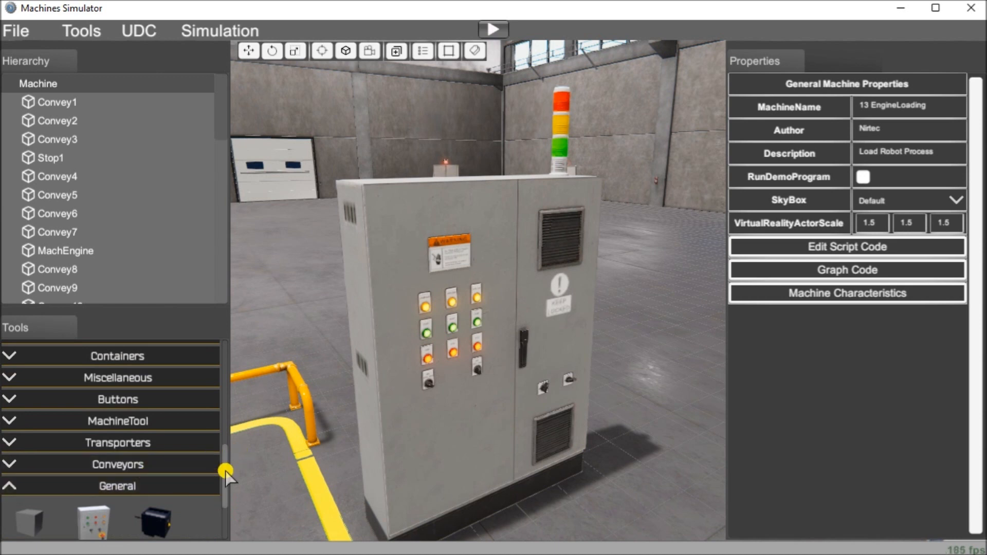
{"action": "left_click_drag", "start_coordinate": [226, 473], "coordinate": [223, 489]}
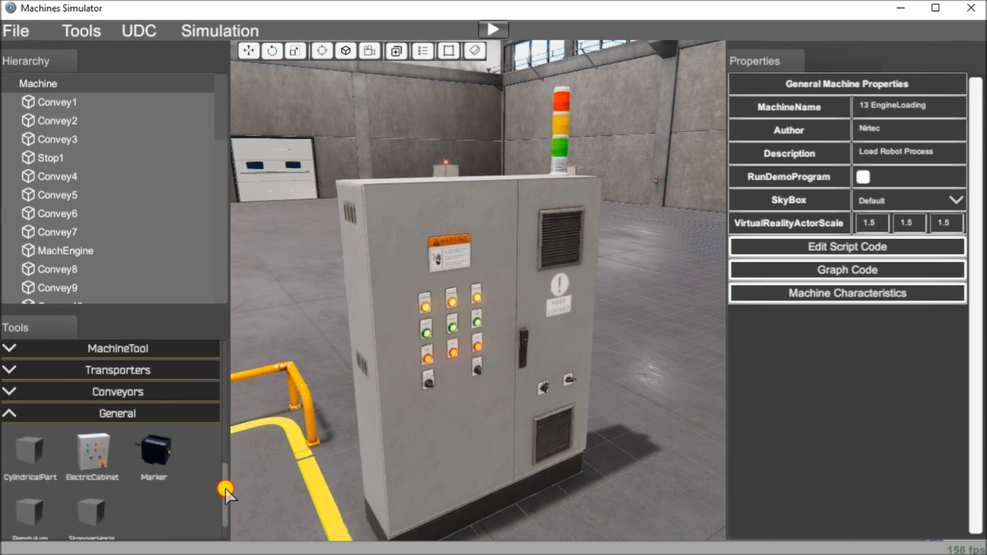
{"action": "left_click", "coordinate": [89, 440]}
{"action": "left_click_drag", "start_coordinate": [89, 441], "coordinate": [325, 260]}
Step: Move the new electric cabinet against the front of the large grey cabinet, at about position 2.74, 1.76, 0.97
{"action": "left_click_drag", "start_coordinate": [309, 307], "coordinate": [366, 371]}
{"action": "left_click_drag", "start_coordinate": [453, 386], "coordinate": [511, 371]}
{"action": "left_click_drag", "start_coordinate": [456, 323], "coordinate": [457, 302]}
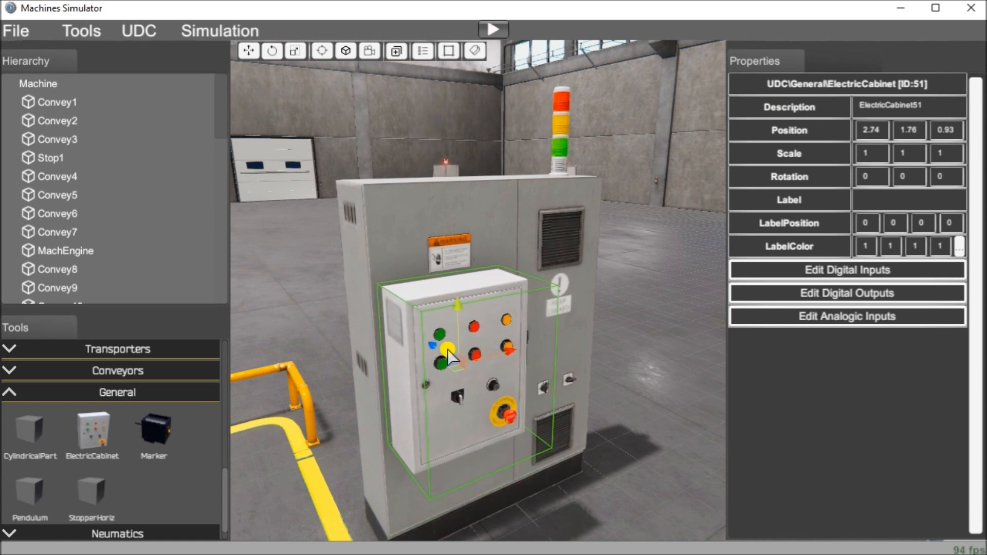
{"action": "left_click_drag", "start_coordinate": [432, 346], "coordinate": [430, 343]}
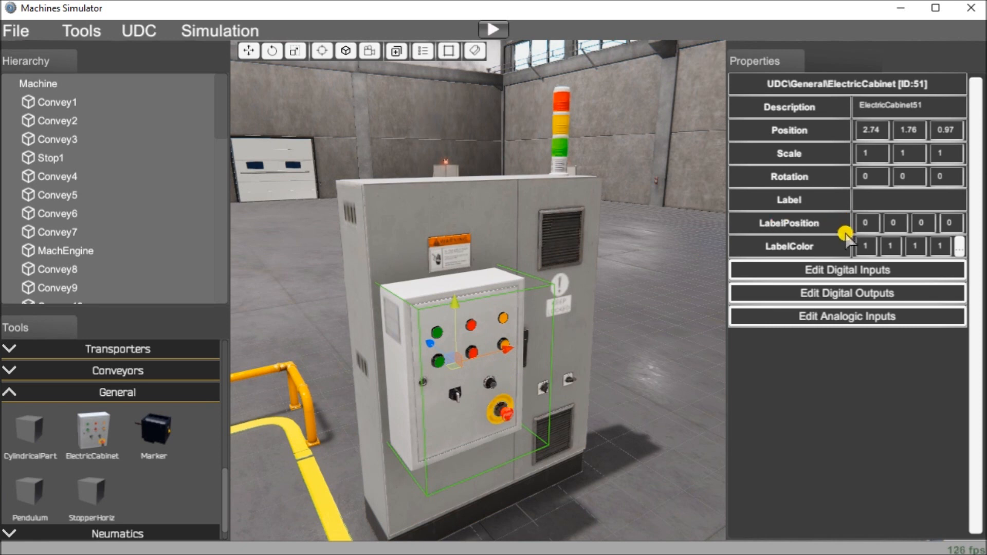
Step: Assign the electric cabinet's GreenButt signal to digital input 4 and its RedButt signal to digital input 5
{"action": "left_click", "coordinate": [845, 268]}
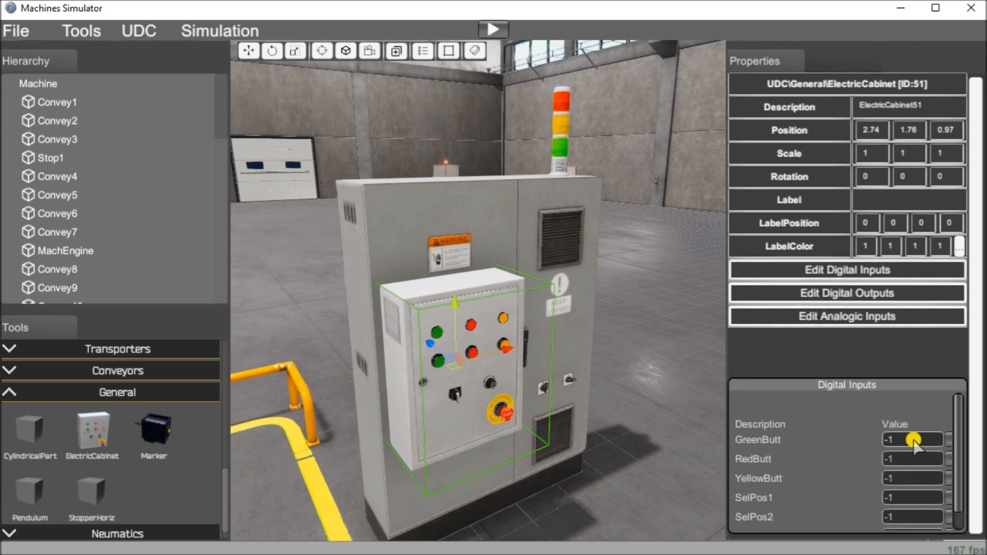
{"action": "left_click", "coordinate": [948, 441]}
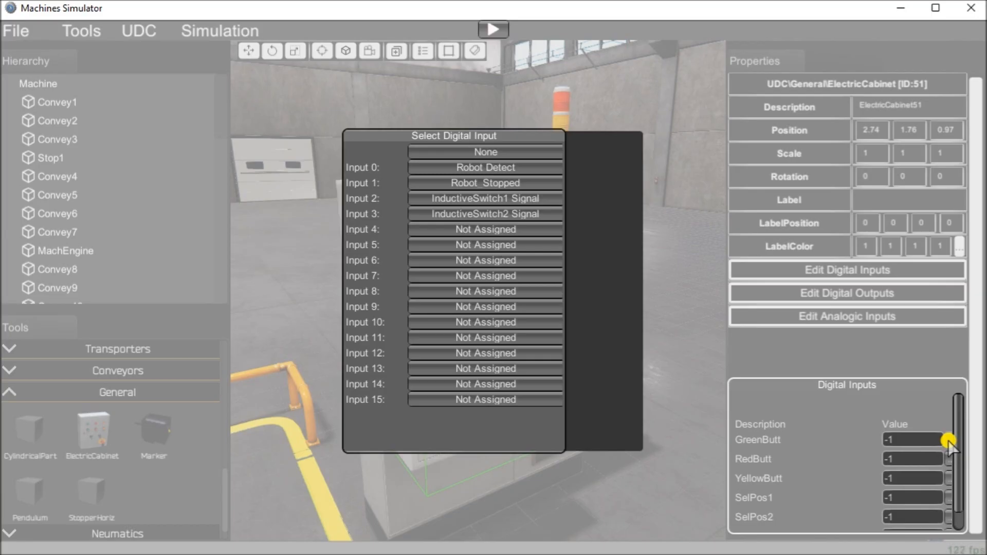
{"action": "left_click", "coordinate": [472, 228]}
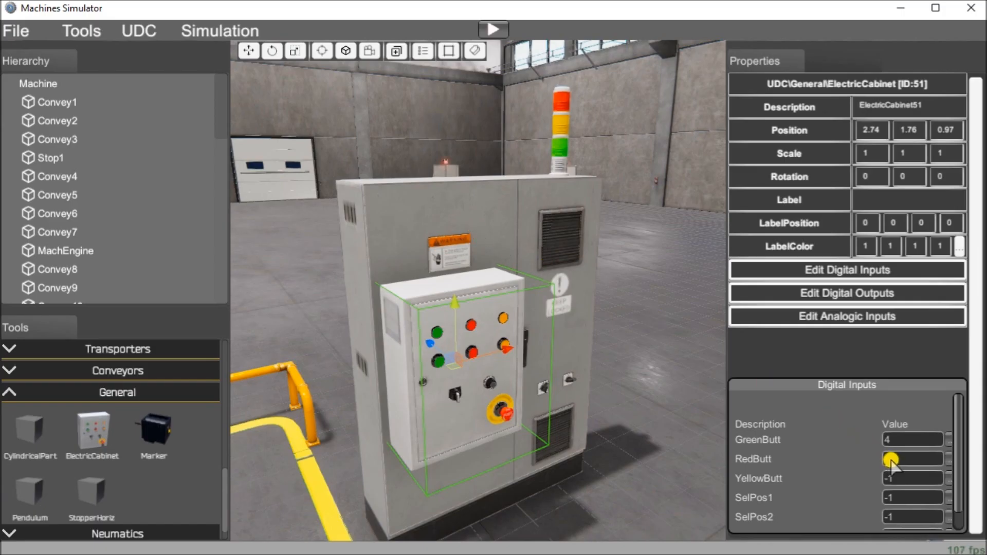
{"action": "left_click", "coordinate": [948, 459]}
{"action": "left_click", "coordinate": [476, 245]}
Step: Assign the electric cabinet's YellowButt signal to digital input 6 and its Emergency signal to digital input 7
{"action": "left_click", "coordinate": [948, 478]}
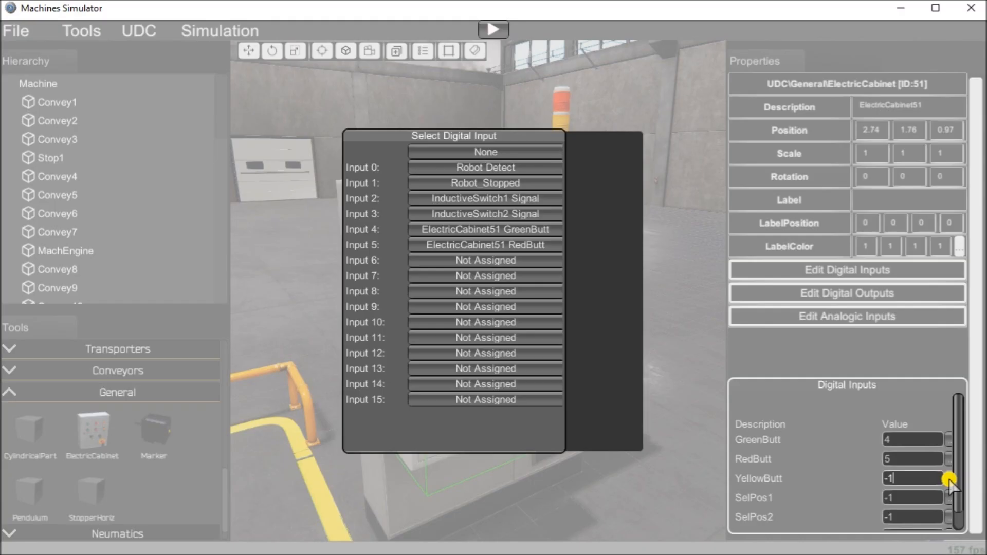
{"action": "left_click", "coordinate": [471, 260]}
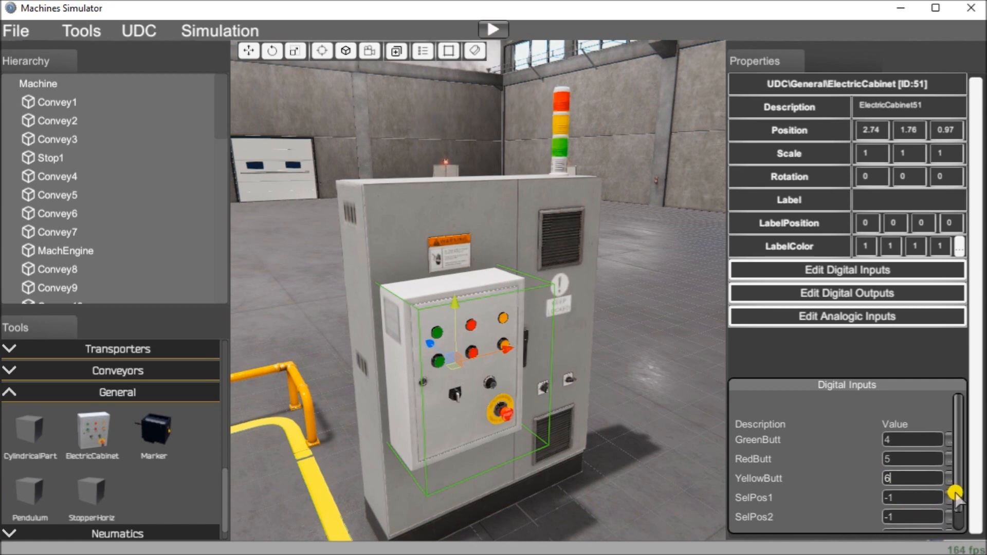
{"action": "left_click_drag", "start_coordinate": [957, 494], "coordinate": [959, 516]}
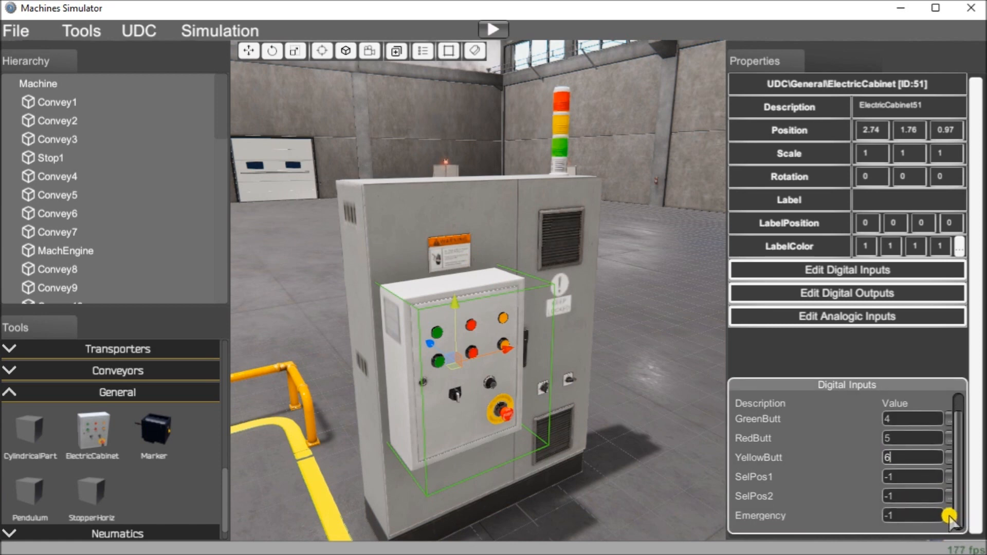
{"action": "left_click", "coordinate": [948, 516]}
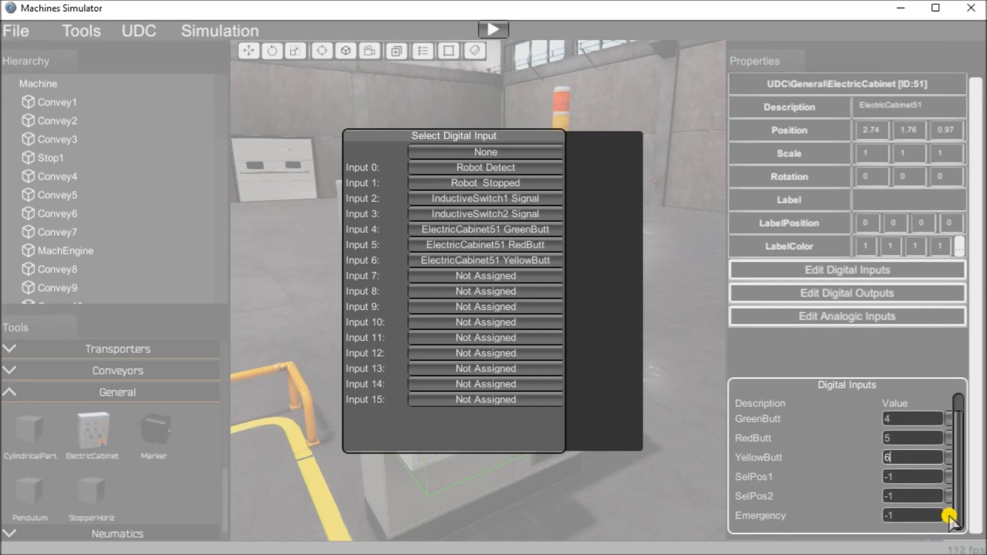
{"action": "left_click", "coordinate": [483, 276]}
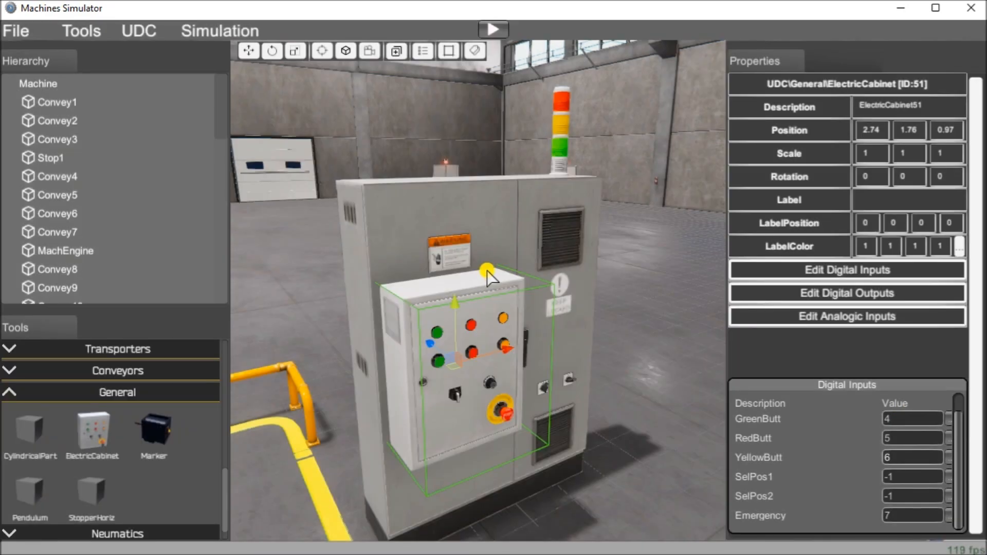
Step: Save the modified machine and exit the editor to the main menu
{"action": "left_click", "coordinate": [24, 30]}
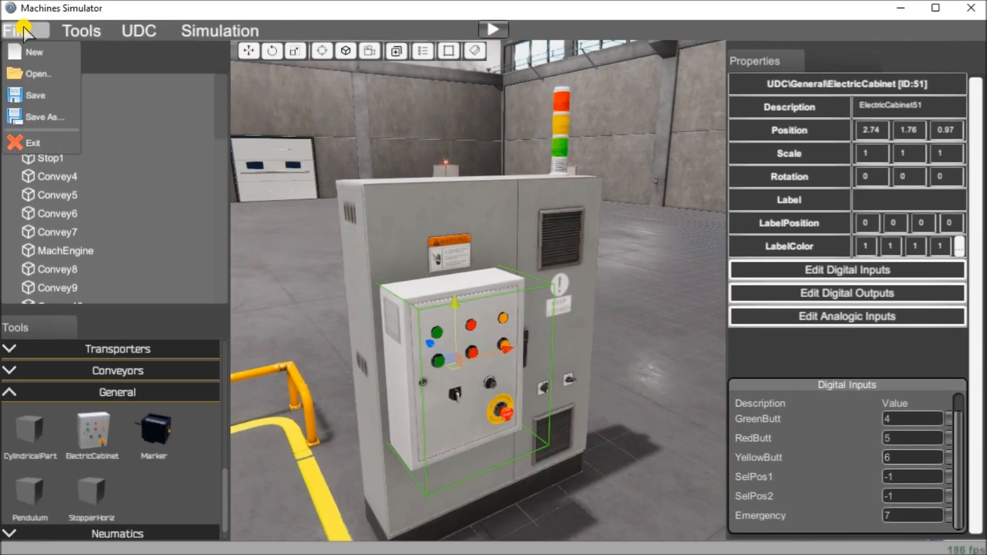
{"action": "left_click", "coordinate": [34, 96]}
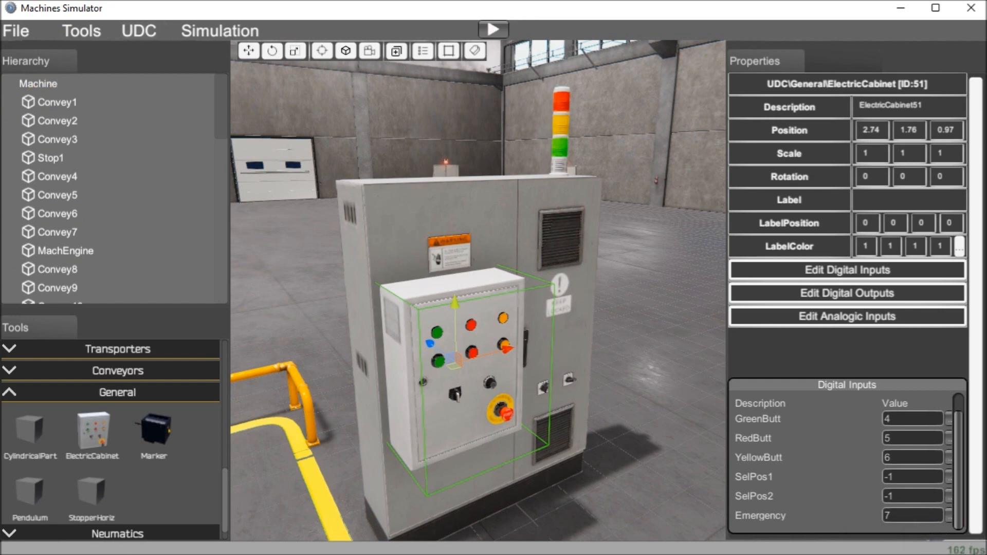
{"action": "left_click", "coordinate": [33, 31]}
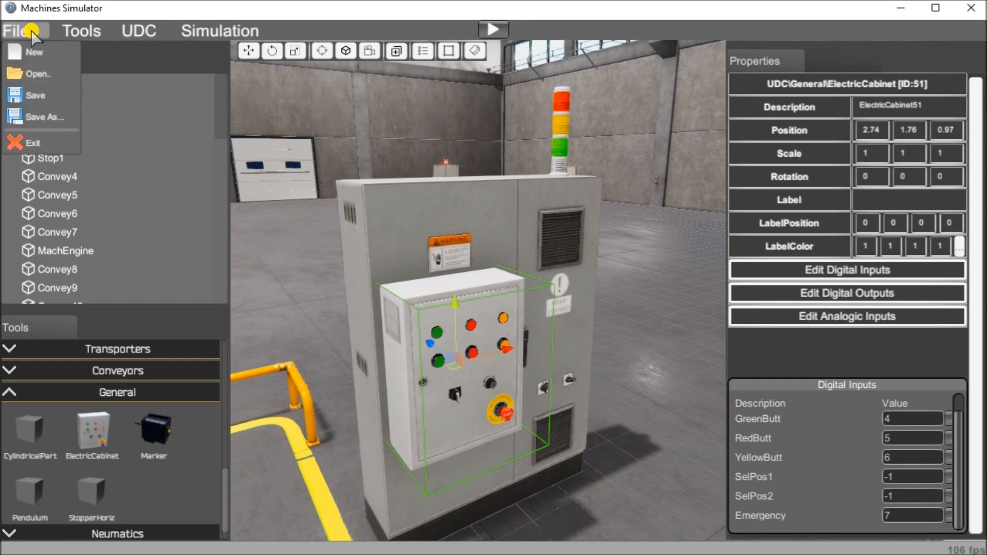
{"action": "left_click", "coordinate": [43, 142]}
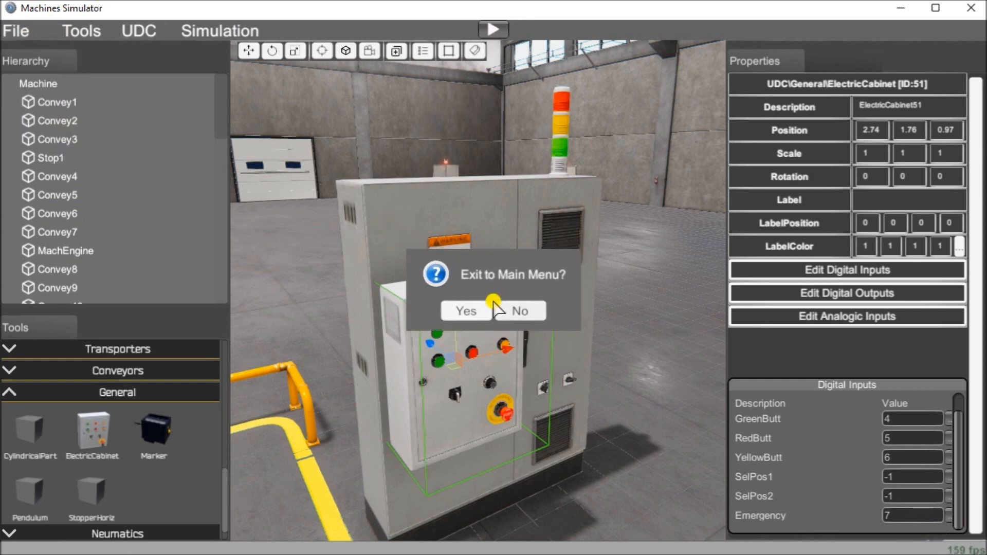
{"action": "left_click", "coordinate": [468, 310]}
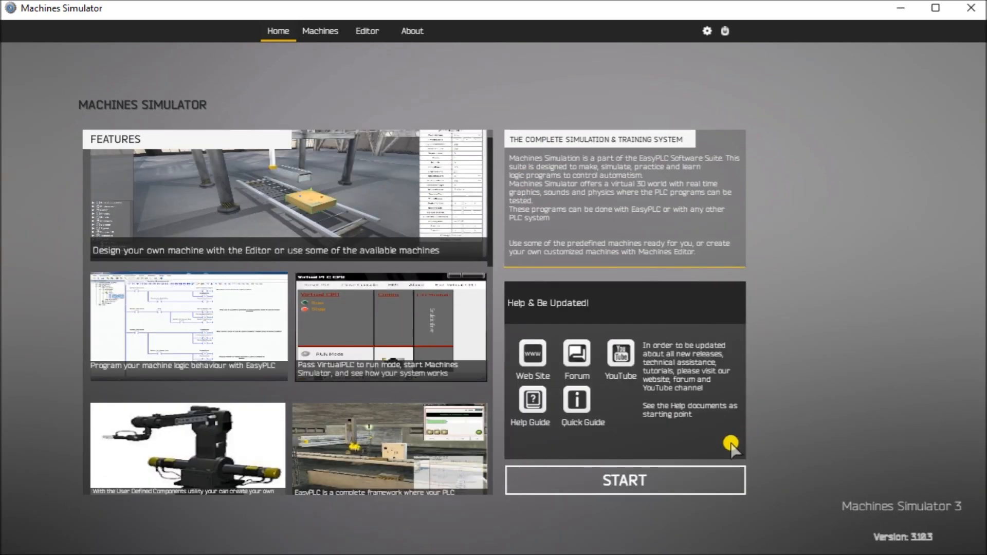
Step: Run the 13 EngineLoading machine in demo mode and show its input and output signals
{"action": "left_click", "coordinate": [644, 471]}
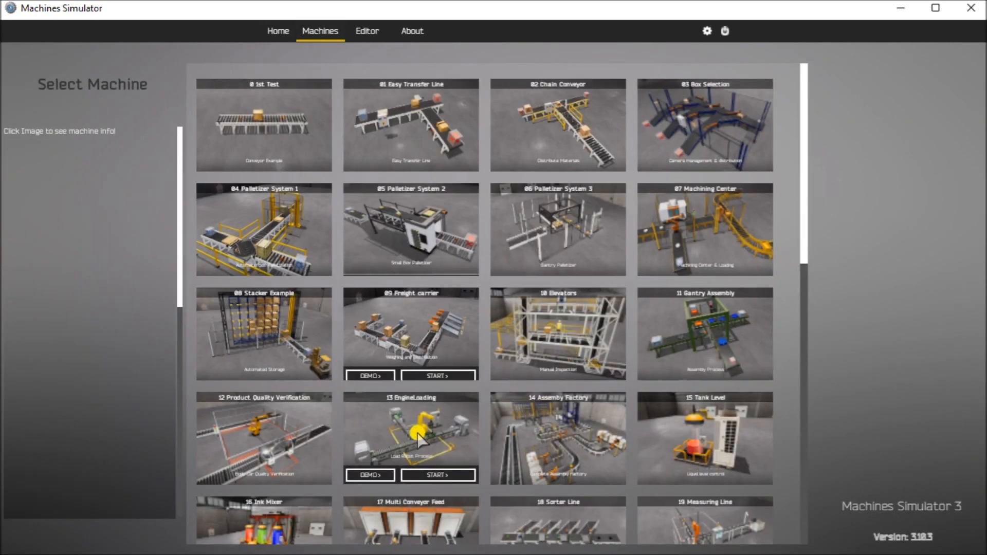
{"action": "left_click", "coordinate": [371, 475]}
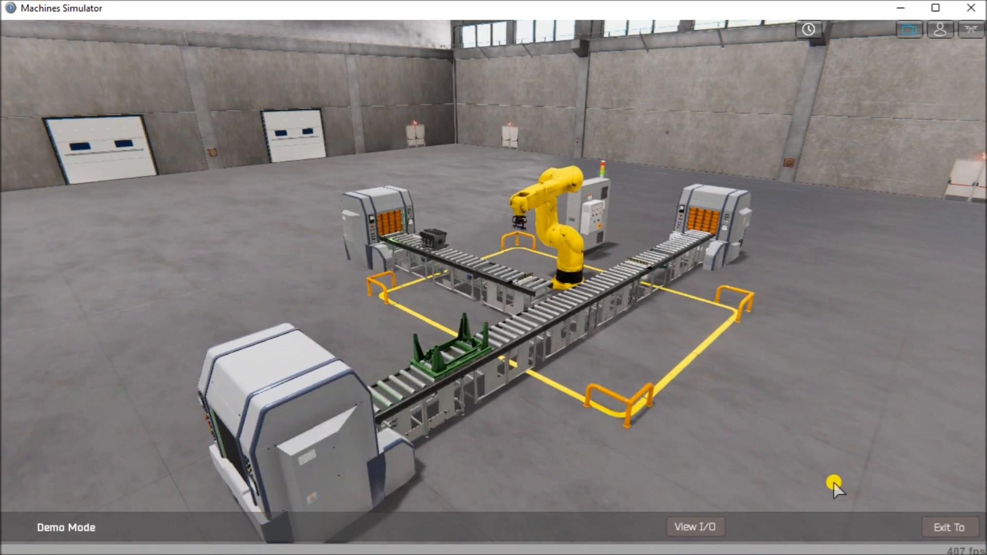
{"action": "left_click", "coordinate": [708, 525]}
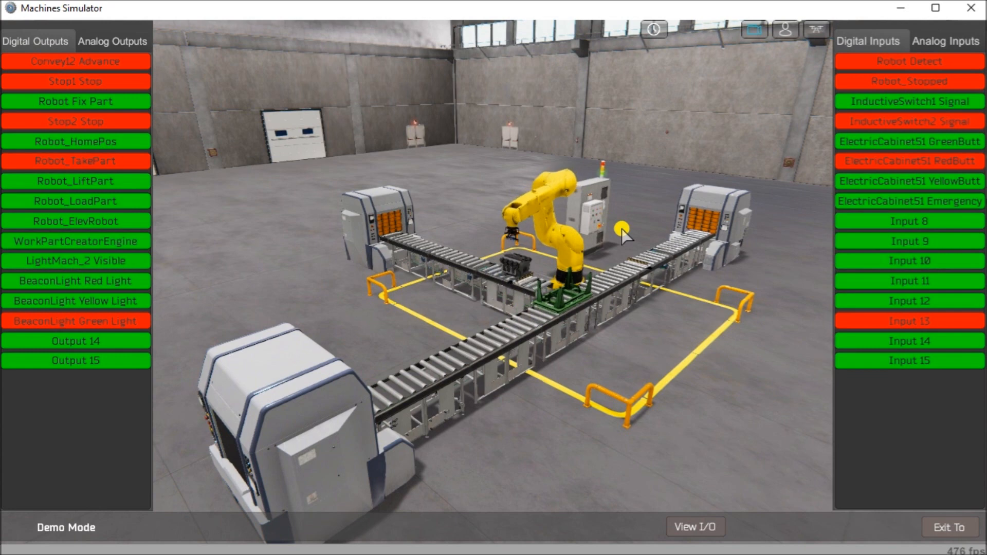
Step: Test the green push button on the added electric cabinet beside the robot while the demo runs
{"action": "right_click_drag", "start_coordinate": [621, 229], "coordinate": [616, 238]}
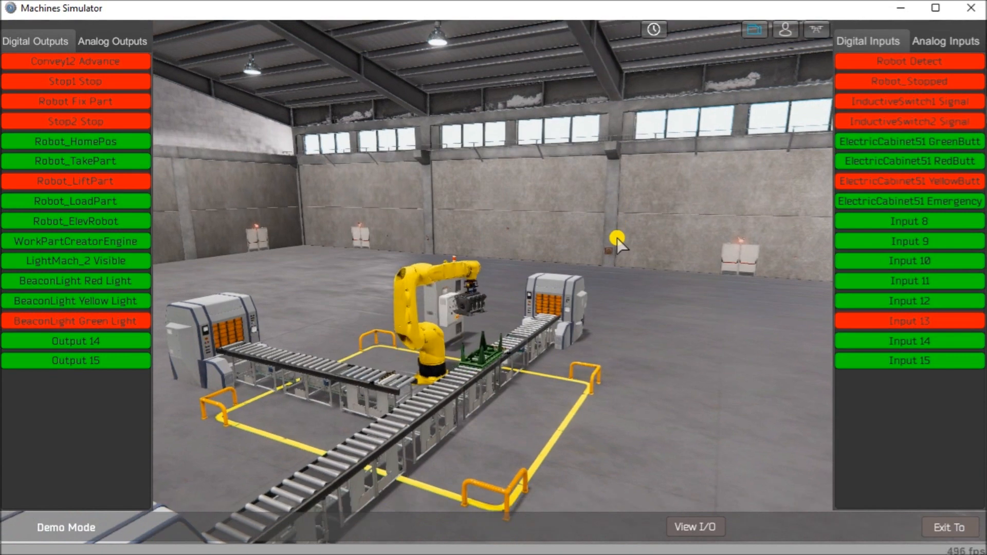
{"action": "right_click_drag", "start_coordinate": [617, 237], "coordinate": [616, 237]}
{"action": "key", "text": "w"}
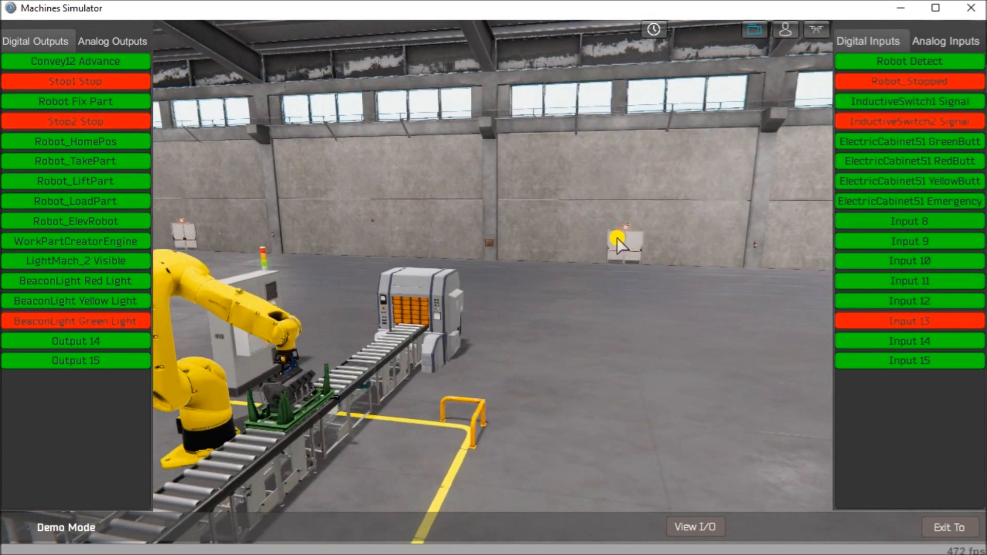
{"action": "key", "text": "w"}
{"action": "right_click_drag", "start_coordinate": [617, 237], "coordinate": [544, 303]}
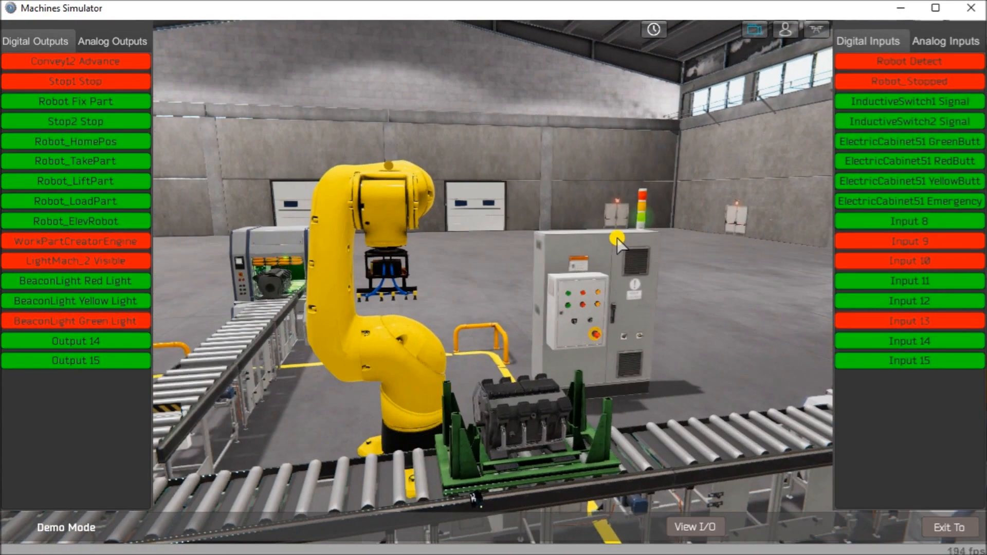
{"action": "left_click", "coordinate": [568, 305]}
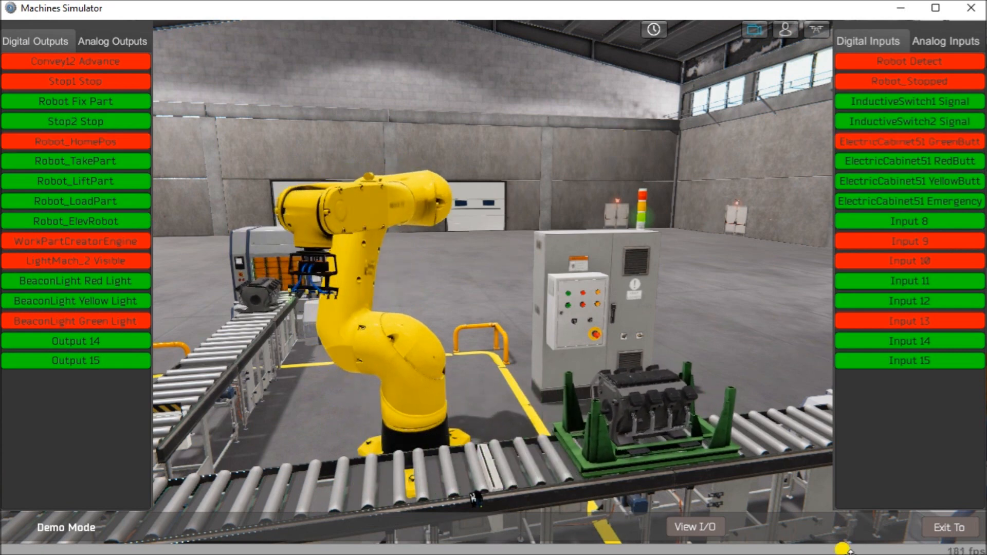
Step: Leave the demo, start the 13 EngineLoading machine in normal mode and show its input and output signals
{"action": "left_click", "coordinate": [938, 535]}
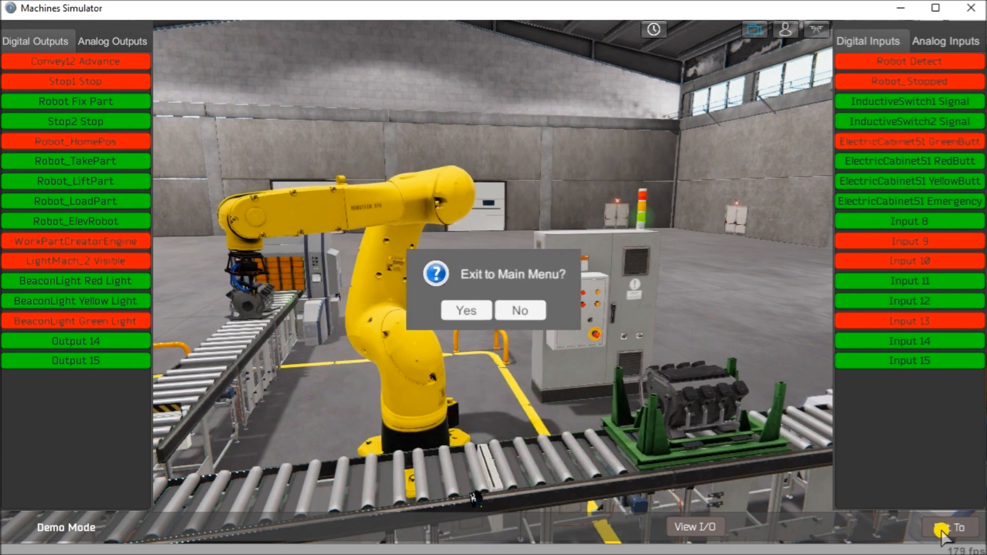
{"action": "left_click", "coordinate": [460, 314]}
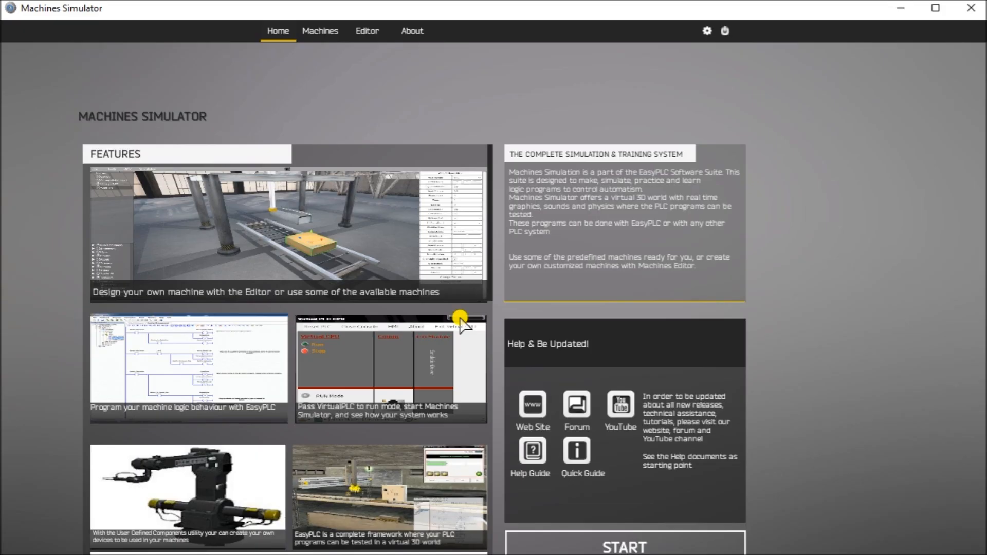
{"action": "left_click", "coordinate": [334, 31]}
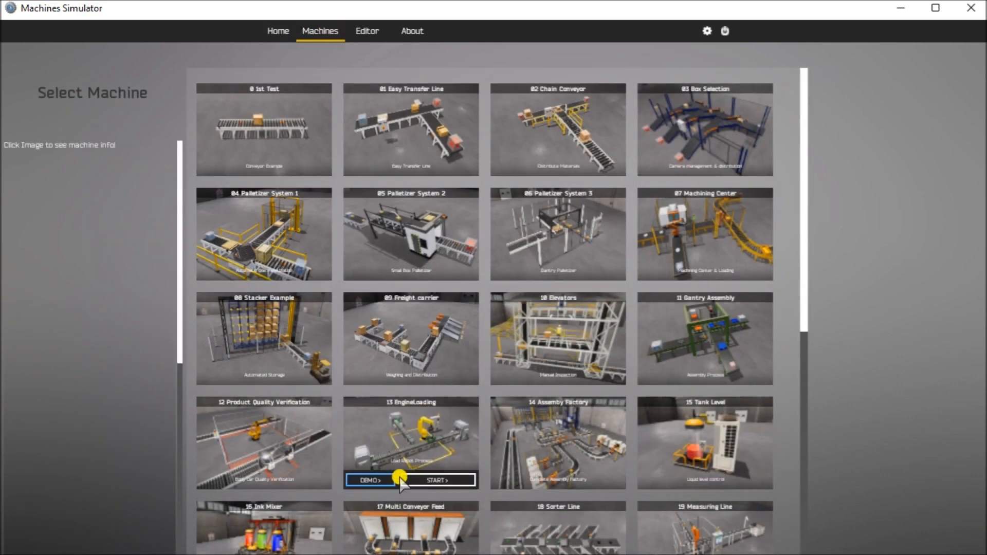
{"action": "left_click", "coordinate": [410, 480]}
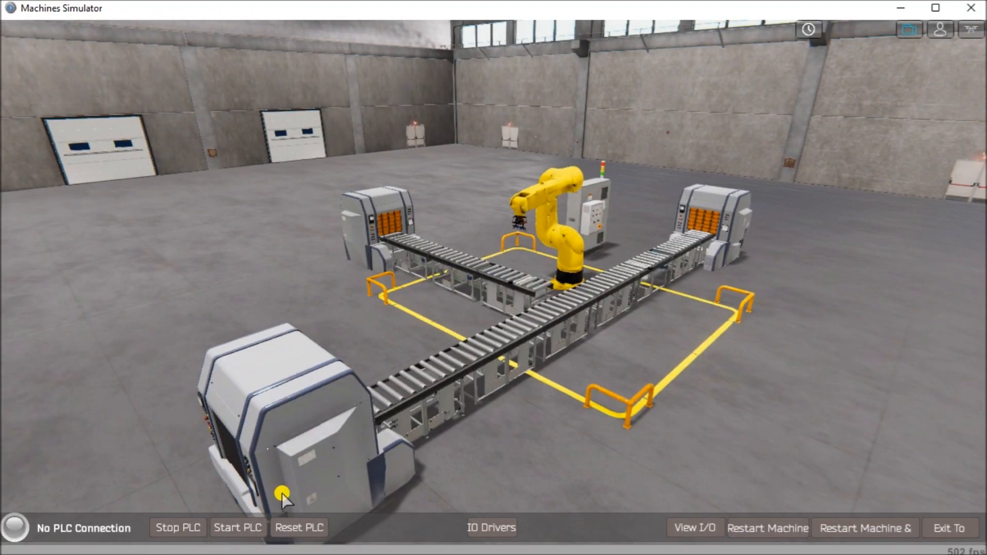
{"action": "left_click", "coordinate": [694, 528]}
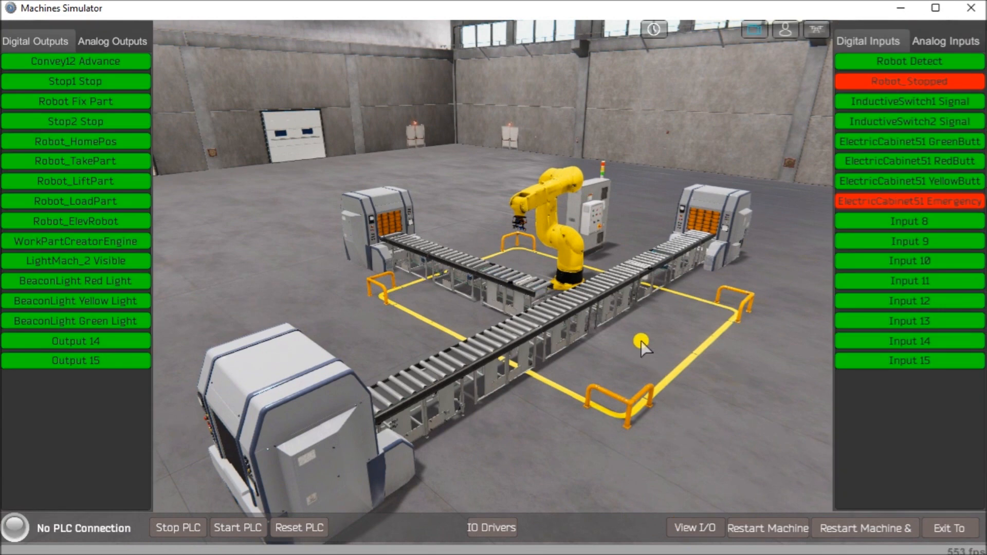
Step: Test the yellow push button on the electric cabinet with the machine started in normal mode
{"action": "right_click_drag", "start_coordinate": [641, 340], "coordinate": [640, 341]}
{"action": "key", "text": "w"}
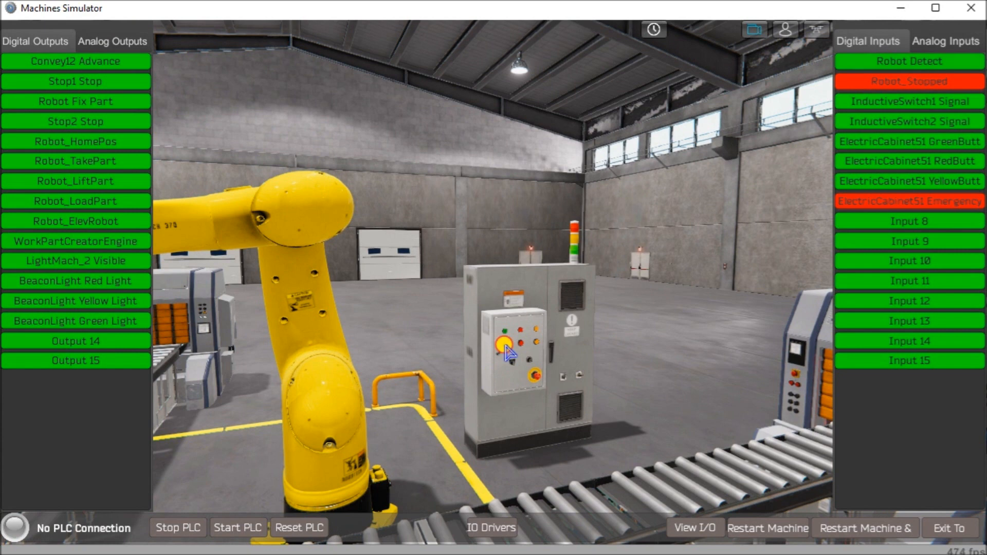
{"action": "left_click", "coordinate": [535, 342]}
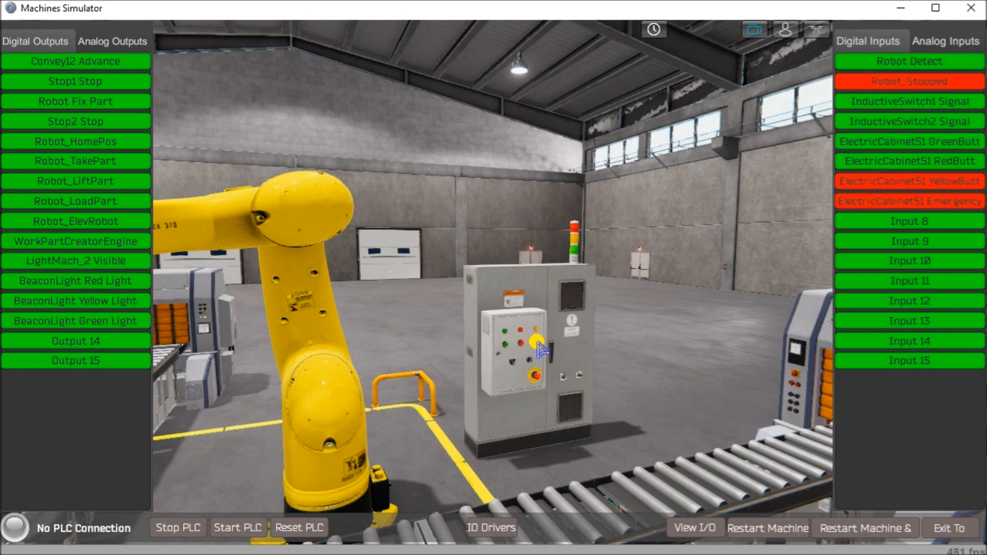